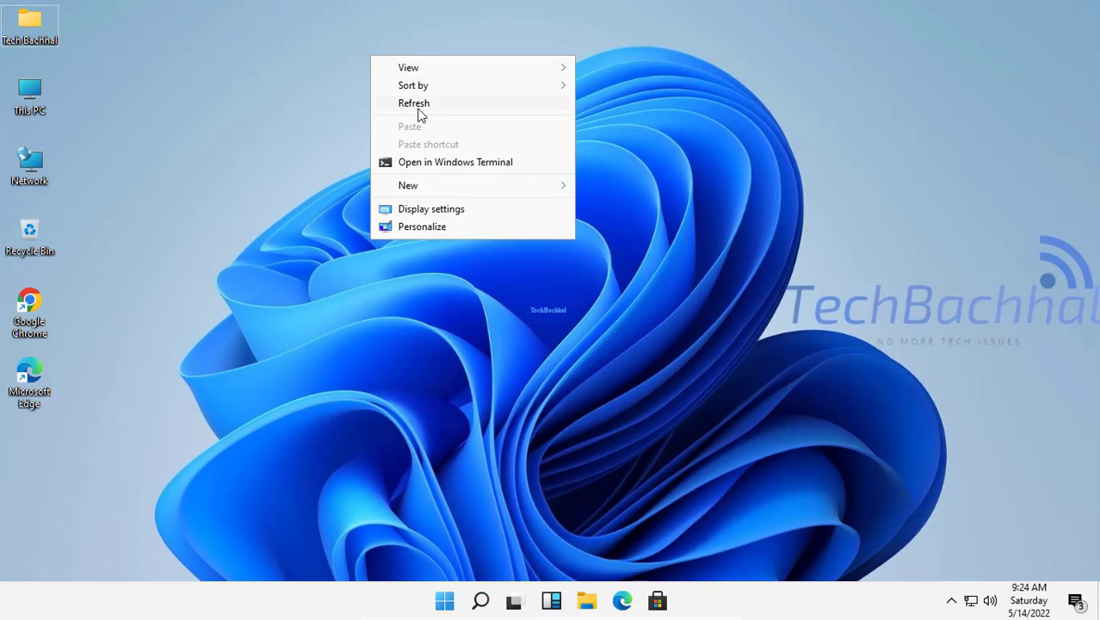
- Toggle the Use a proxy server option under manual proxy setup in the Network & Internet settings, and close Settings
right_click(445, 601)
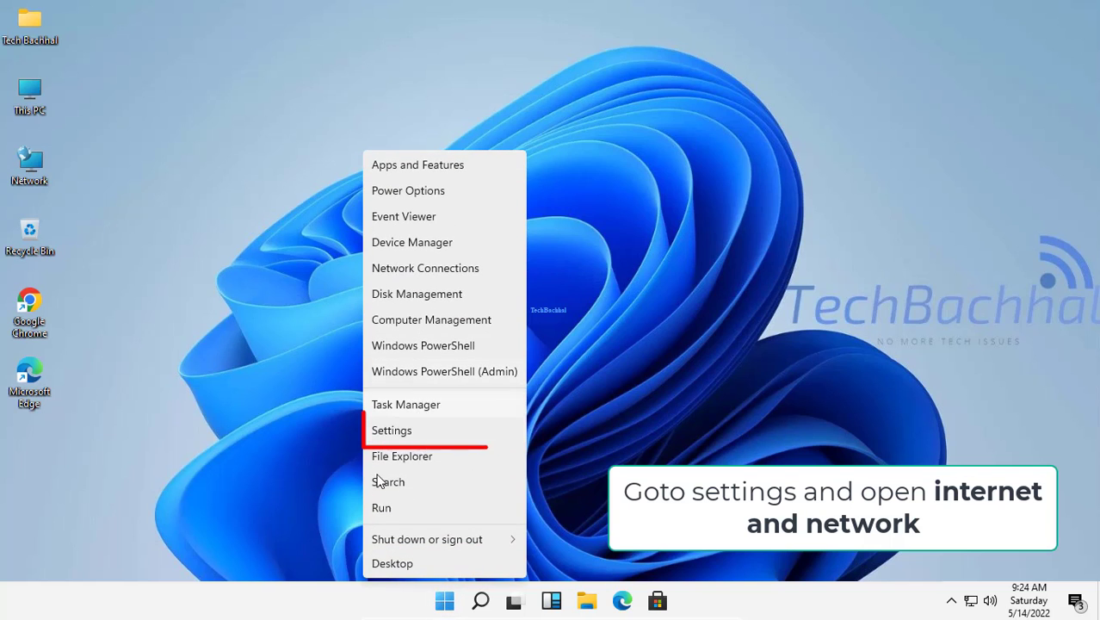
left_click(403, 430)
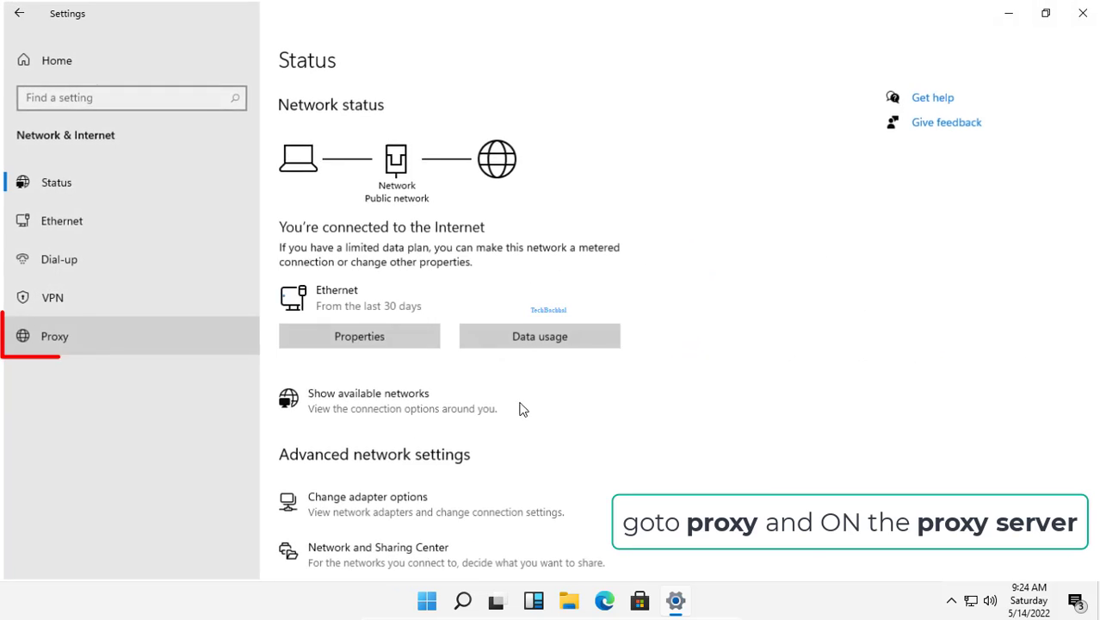
left_click(77, 336)
scroll(376, 361, "down", 3)
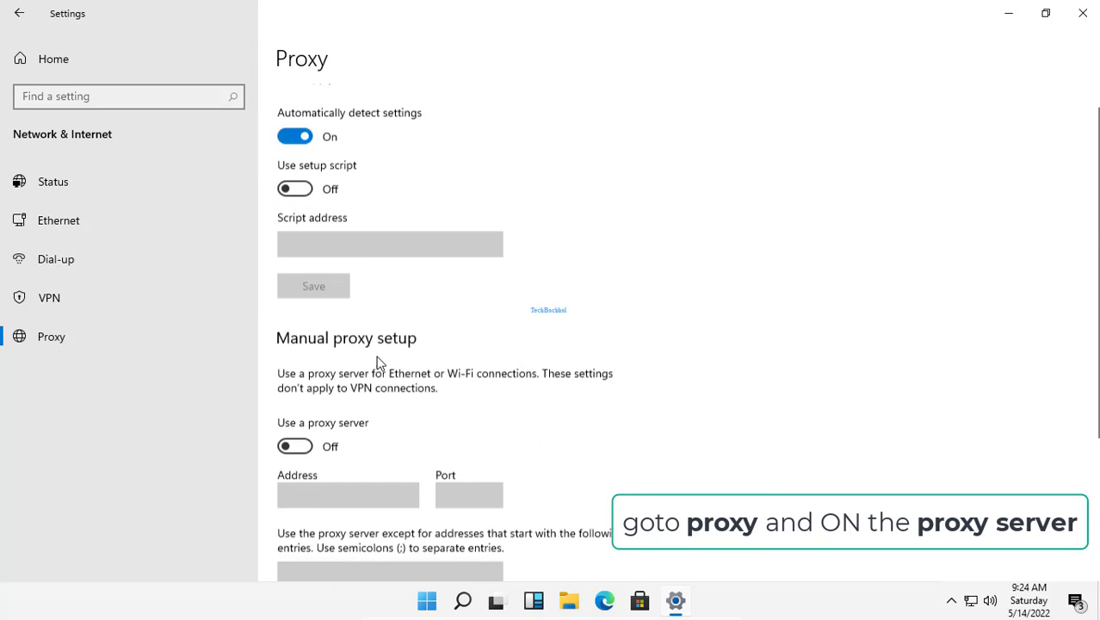
left_click(301, 275)
left_click(297, 275)
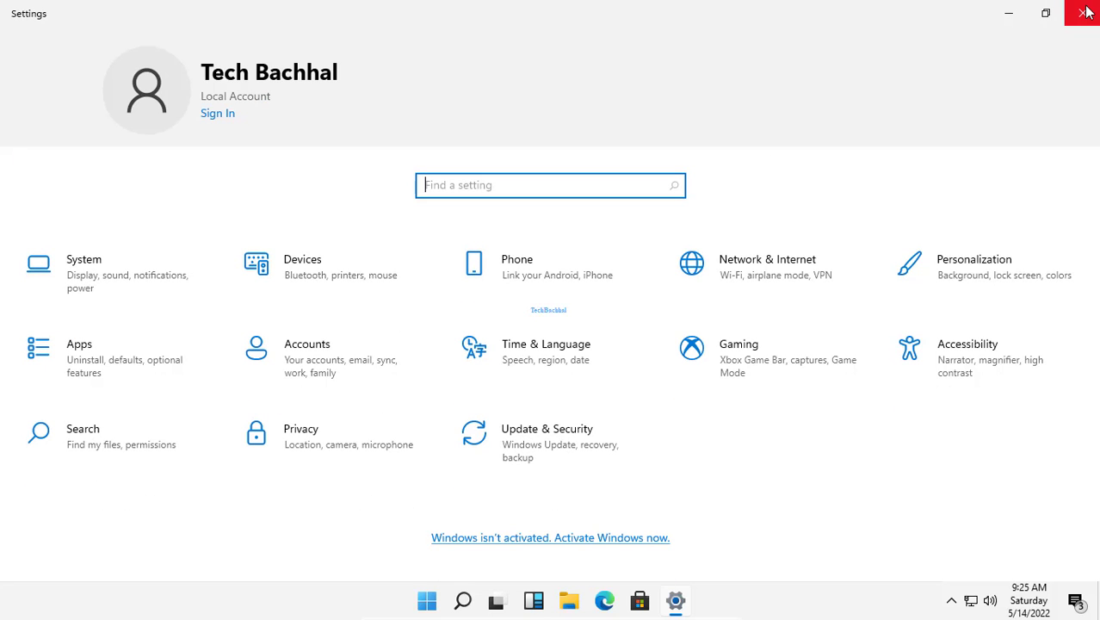
left_click(1084, 12)
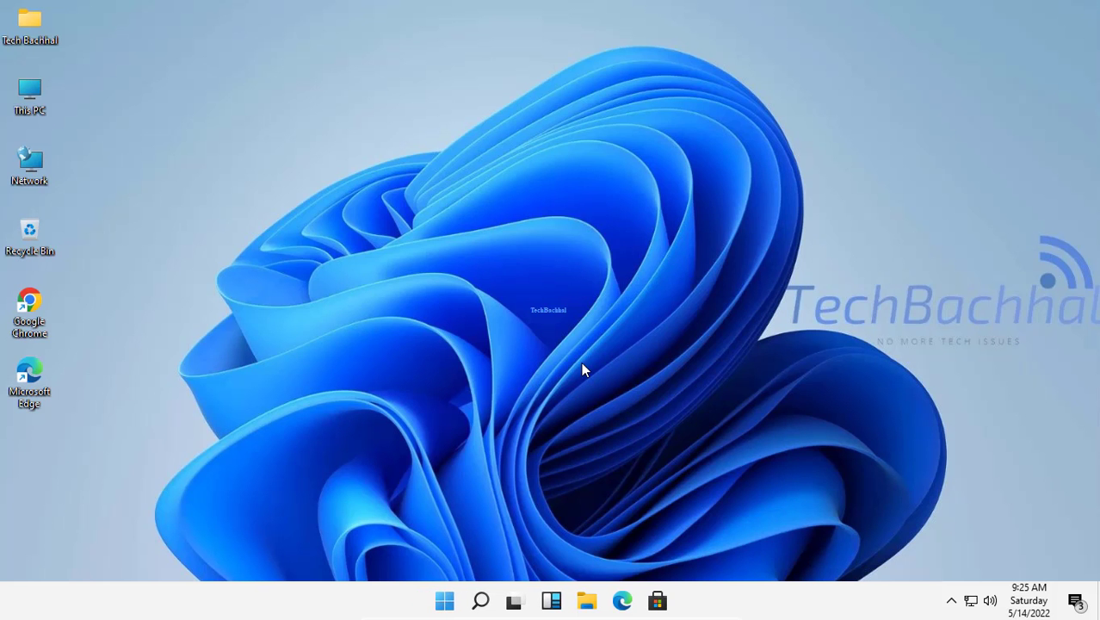
- Find Control Panel through a search for "control" and open its Network and Sharing Center
left_click(480, 601)
type("co")
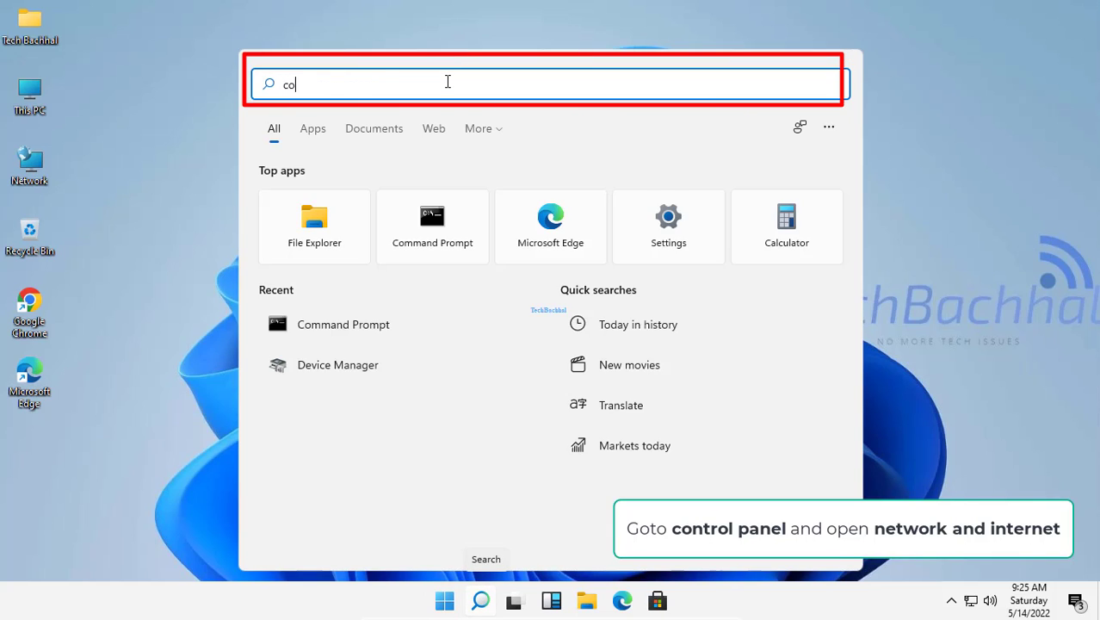
type("ntrol")
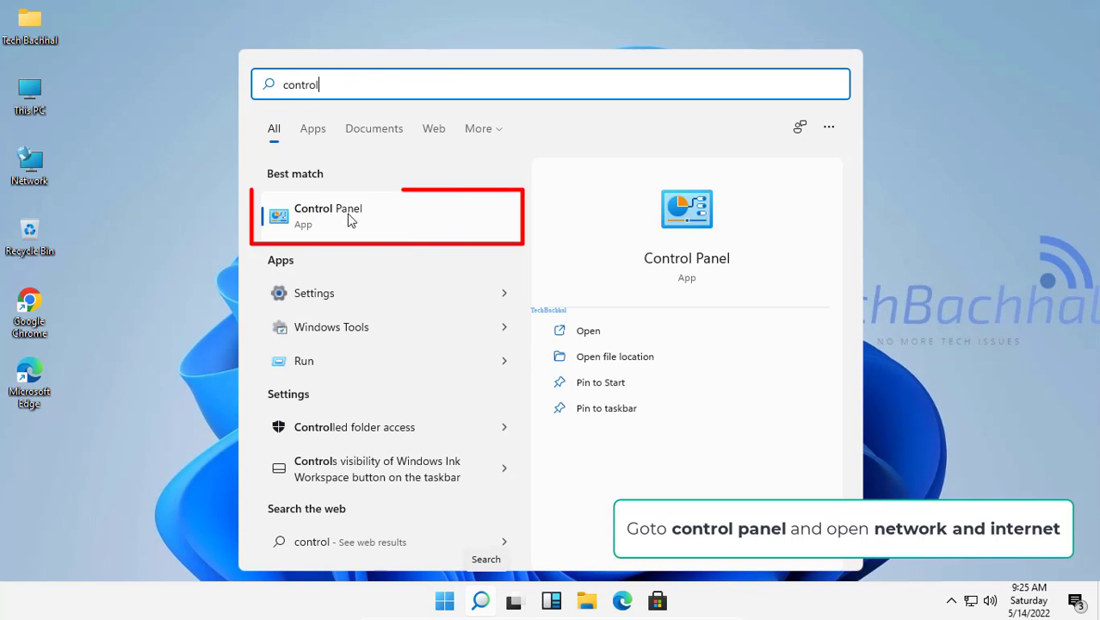
left_click(344, 219)
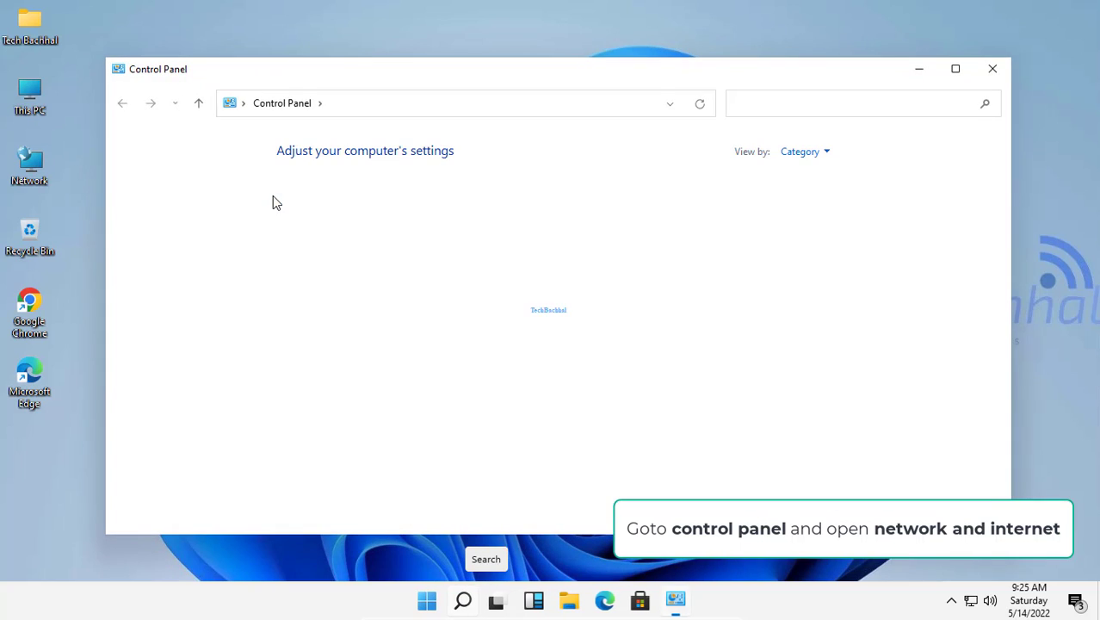
left_click(805, 152)
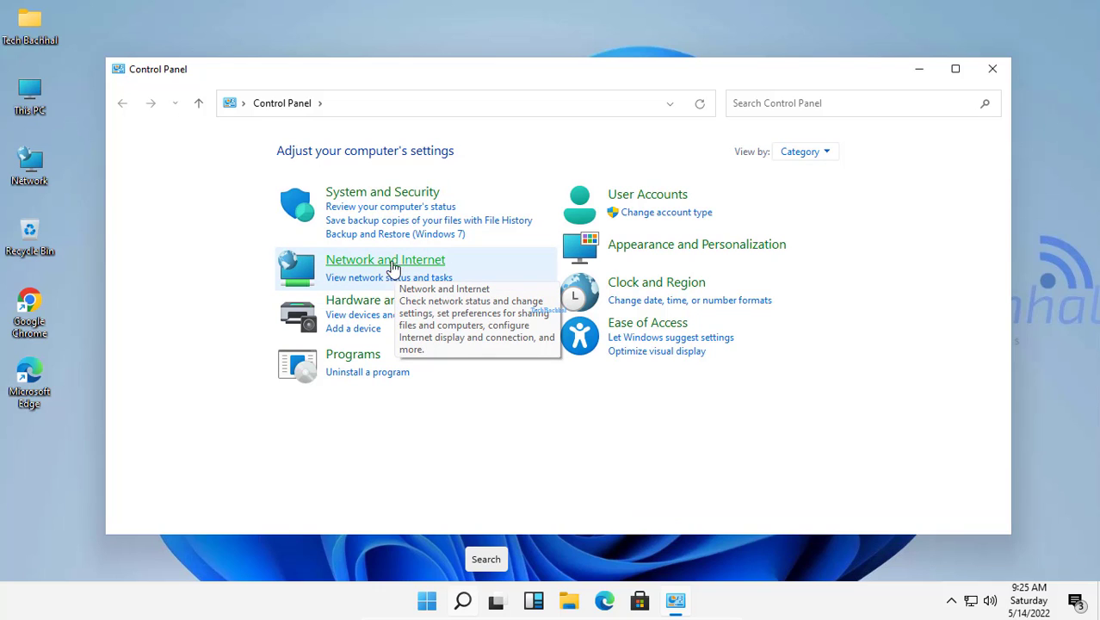
left_click(364, 262)
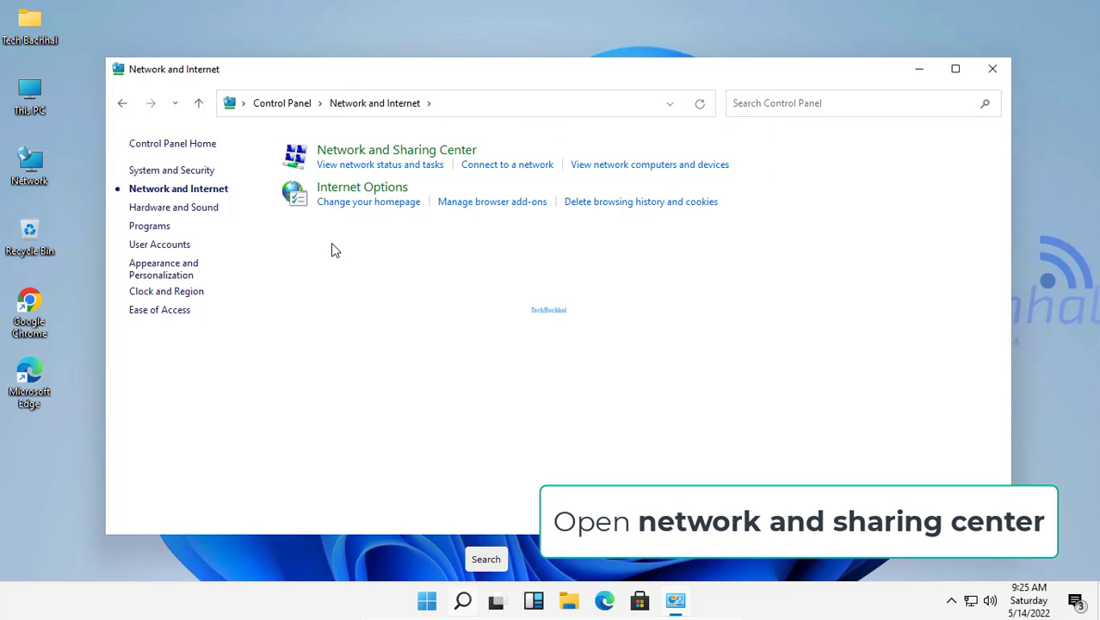
left_click(376, 151)
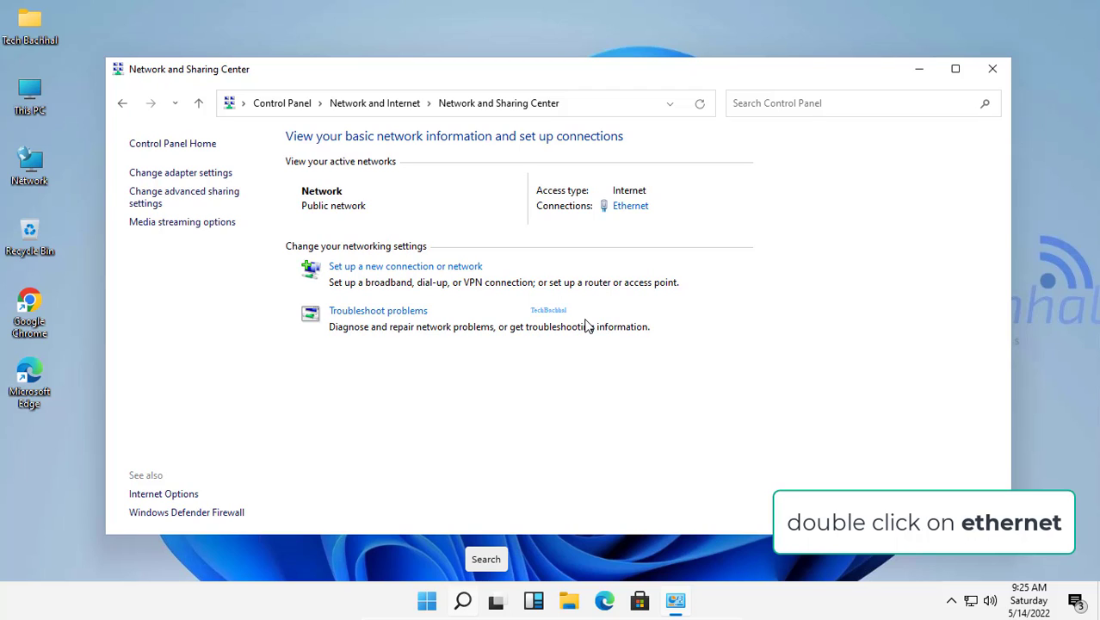
- Review the Ethernet connection's Internet Protocol Version 4 (TCP/IPv4) properties, accept them as they are, and close the connection dialogs
double_click(626, 214)
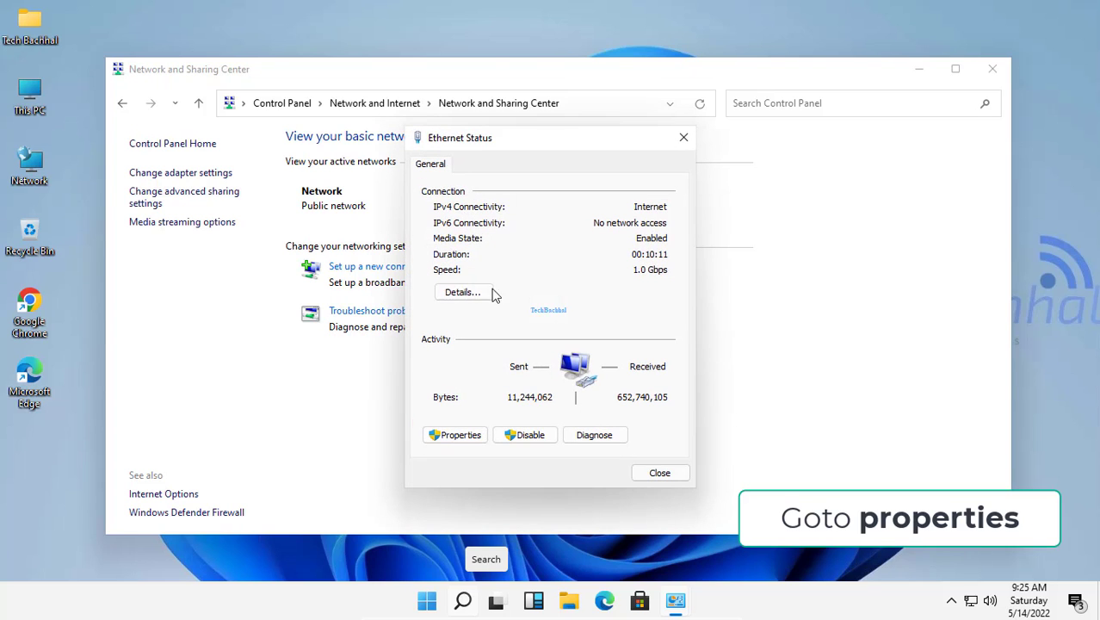
left_click(454, 435)
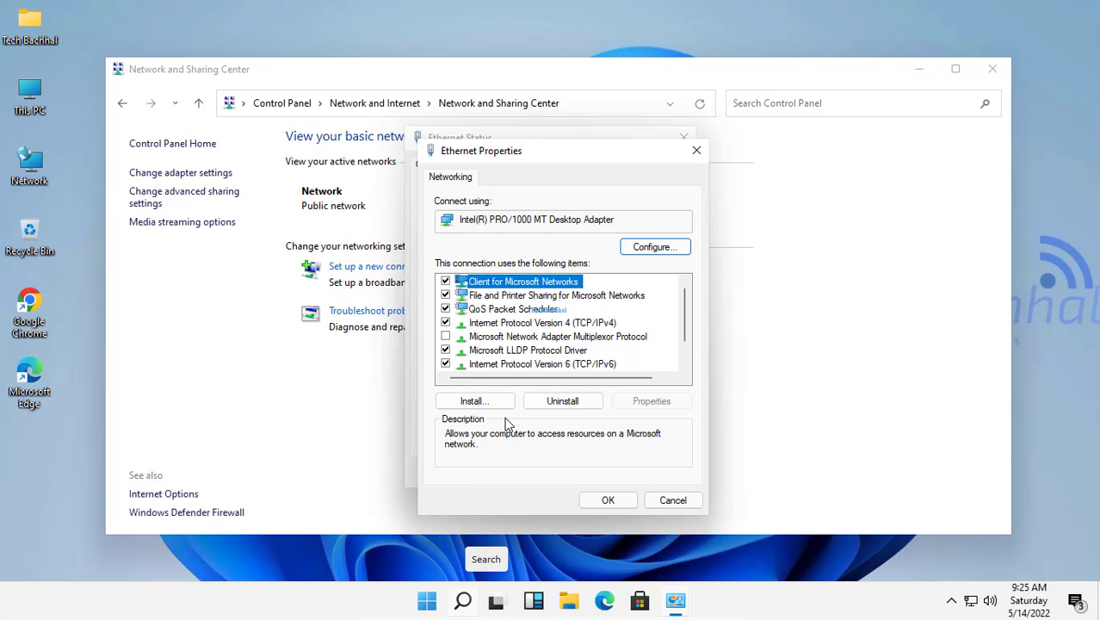
left_click(528, 325)
left_click(653, 401)
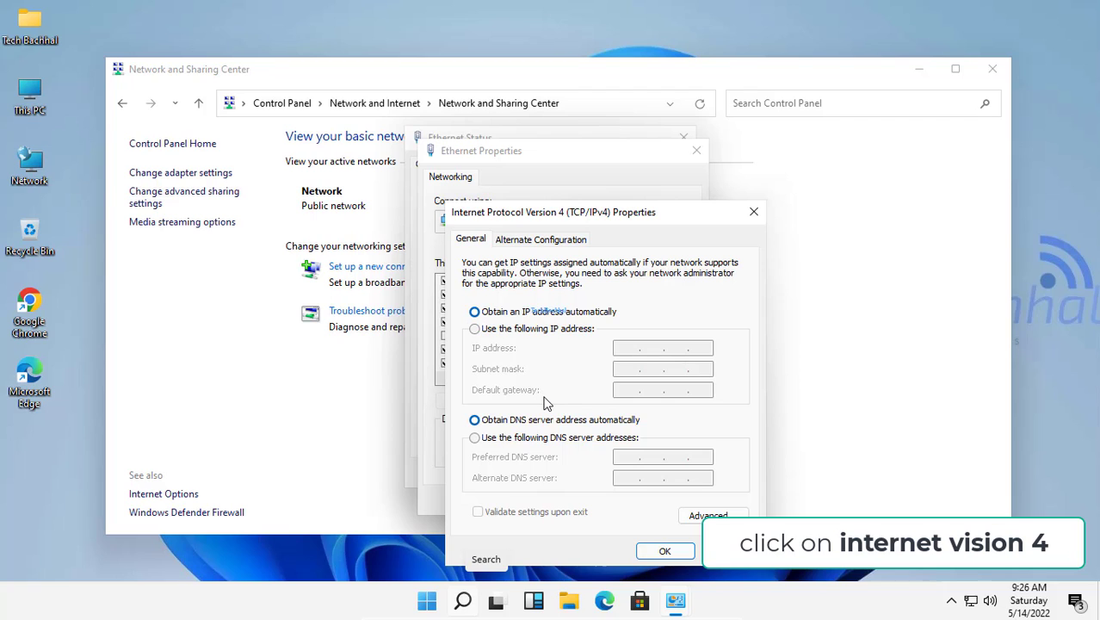
left_click(663, 551)
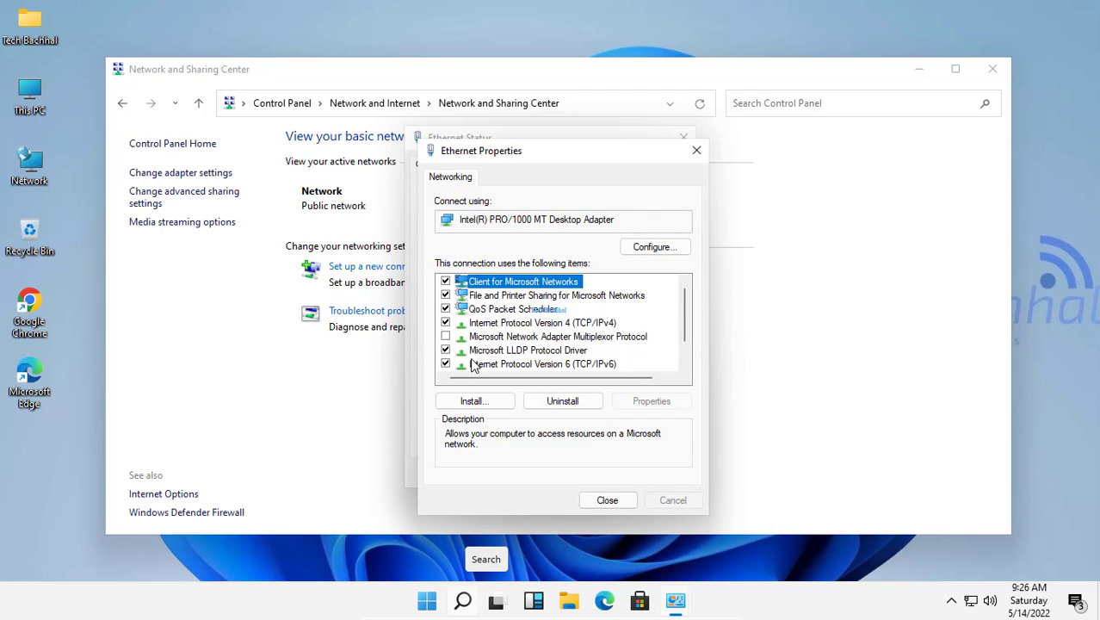
left_click(616, 505)
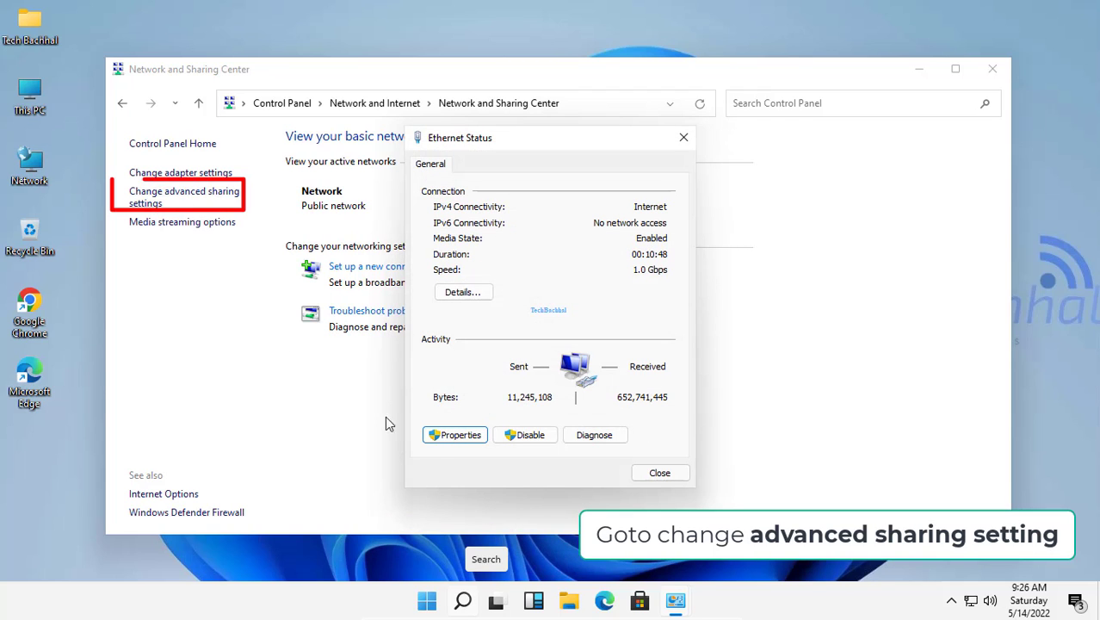
left_click(673, 474)
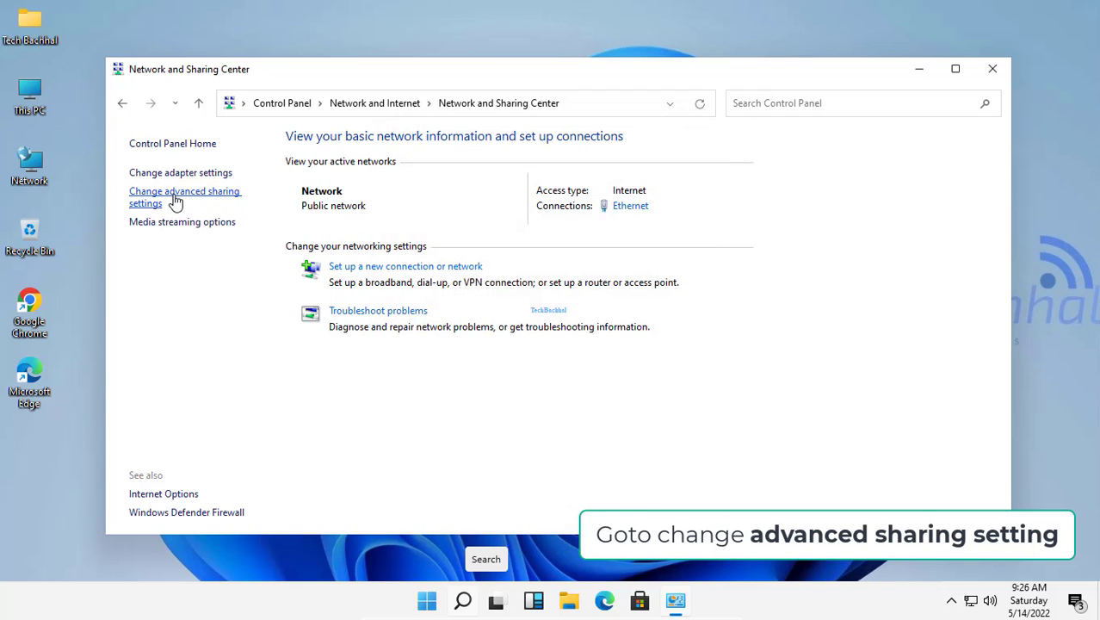
- Turn on file and printer sharing for the Guest or Public profile in the advanced sharing settings, save the changes and close Control Panel
left_click(176, 201)
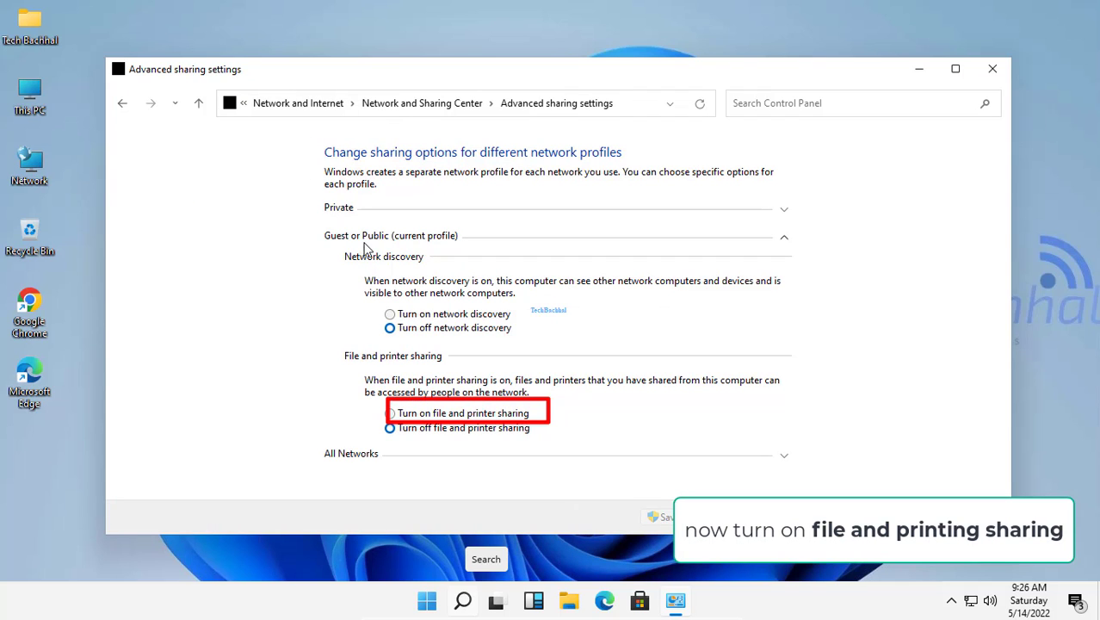
left_click(390, 414)
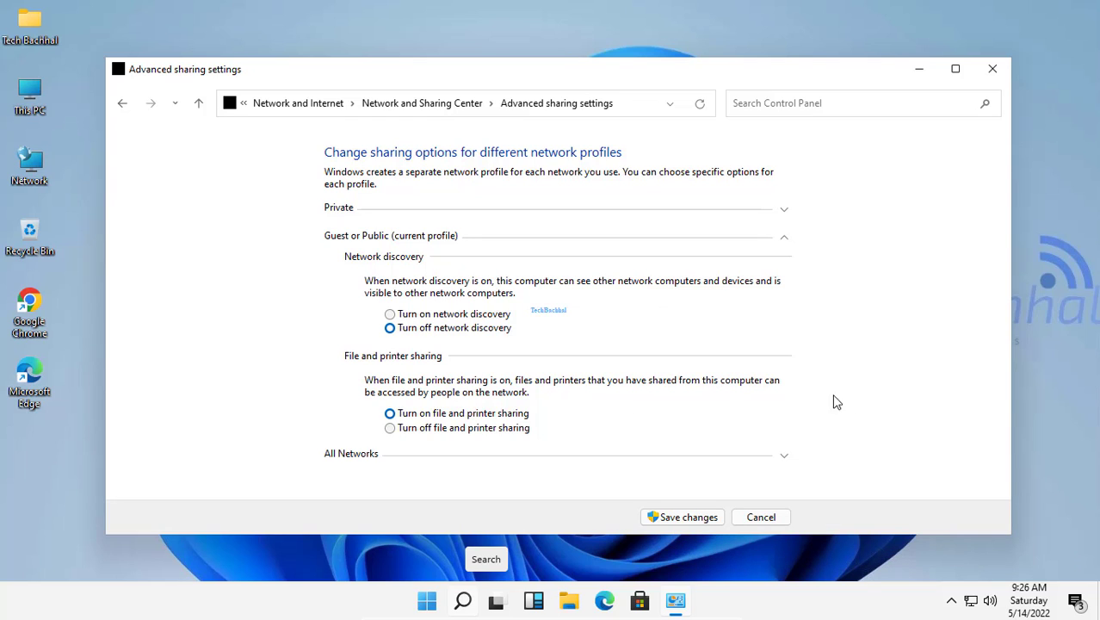
left_click(787, 214)
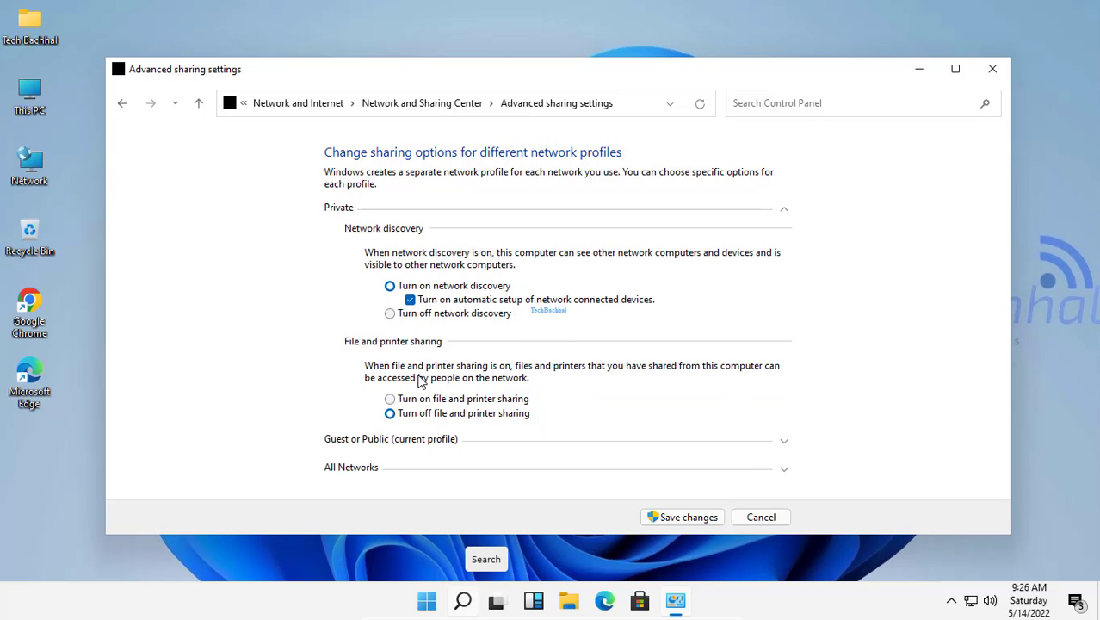
left_click(786, 214)
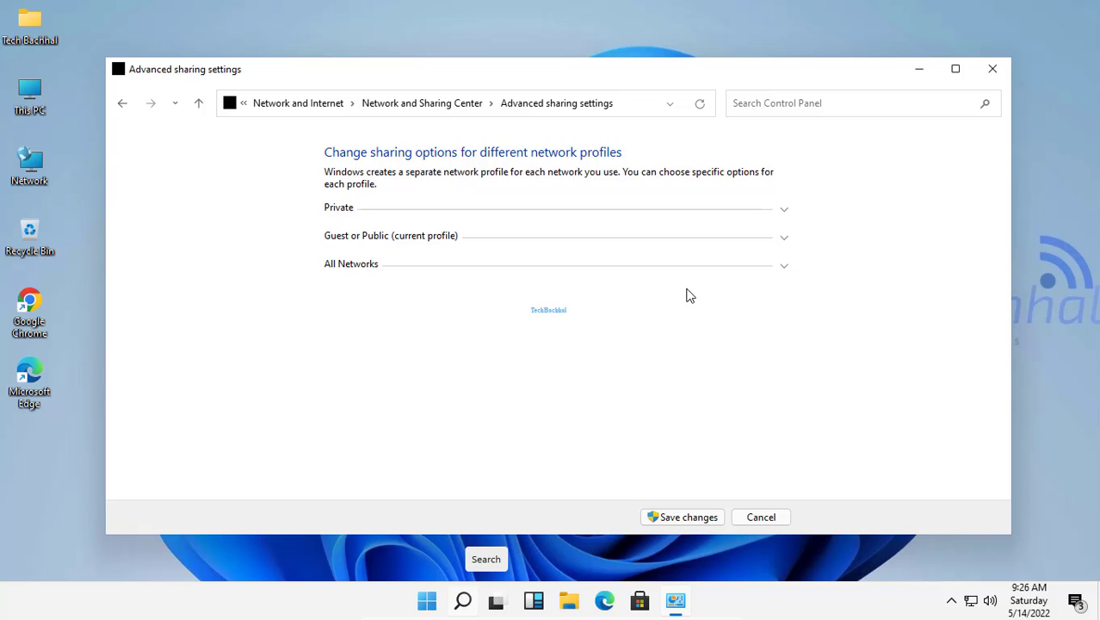
left_click(699, 518)
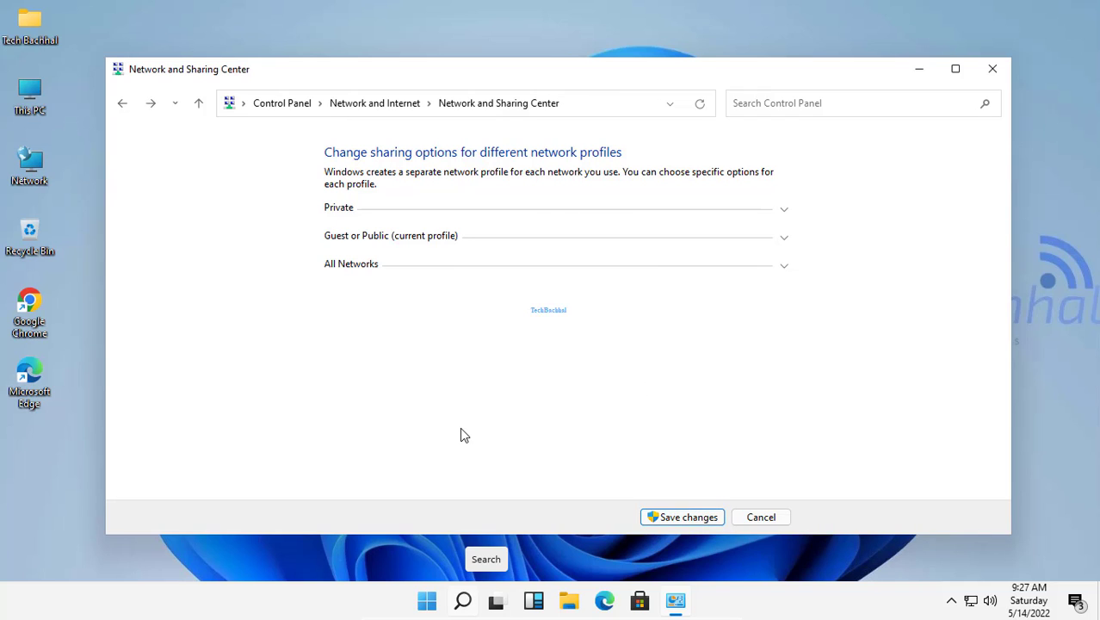
left_click(998, 70)
- Search for "windows features" and open Turn Windows features on or off
left_click(480, 600)
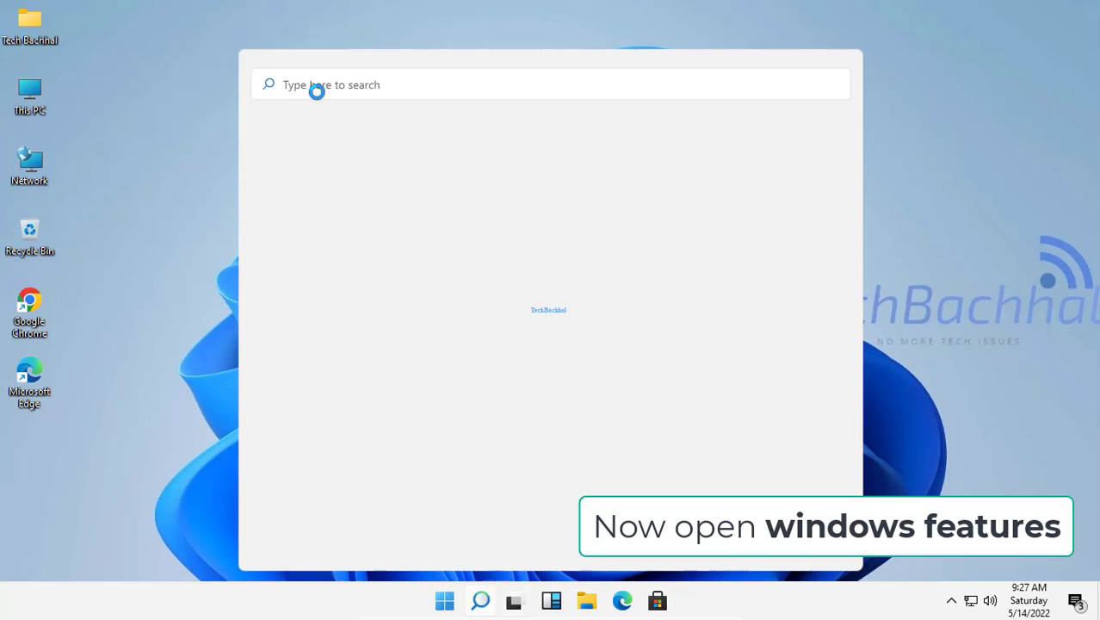
type("windows fe")
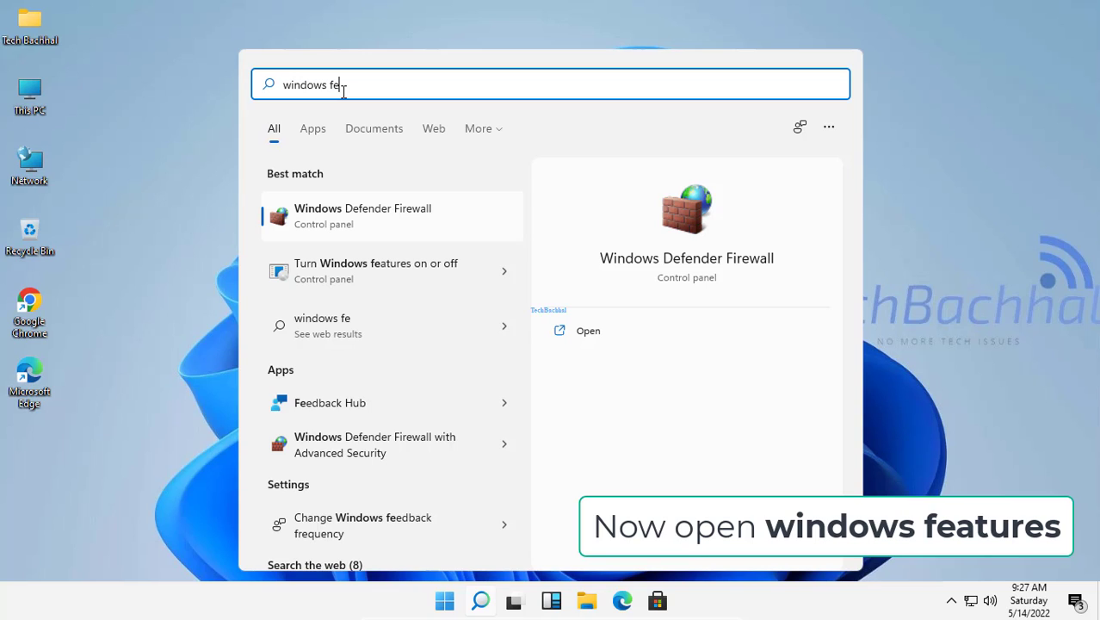
type("a")
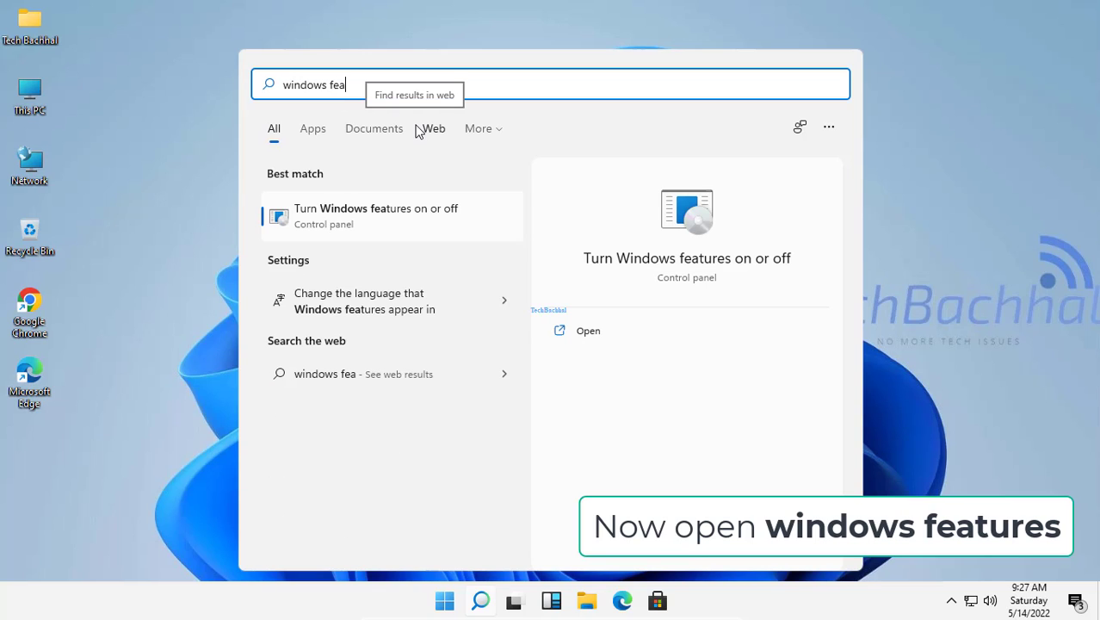
type("tures")
left_click(380, 211)
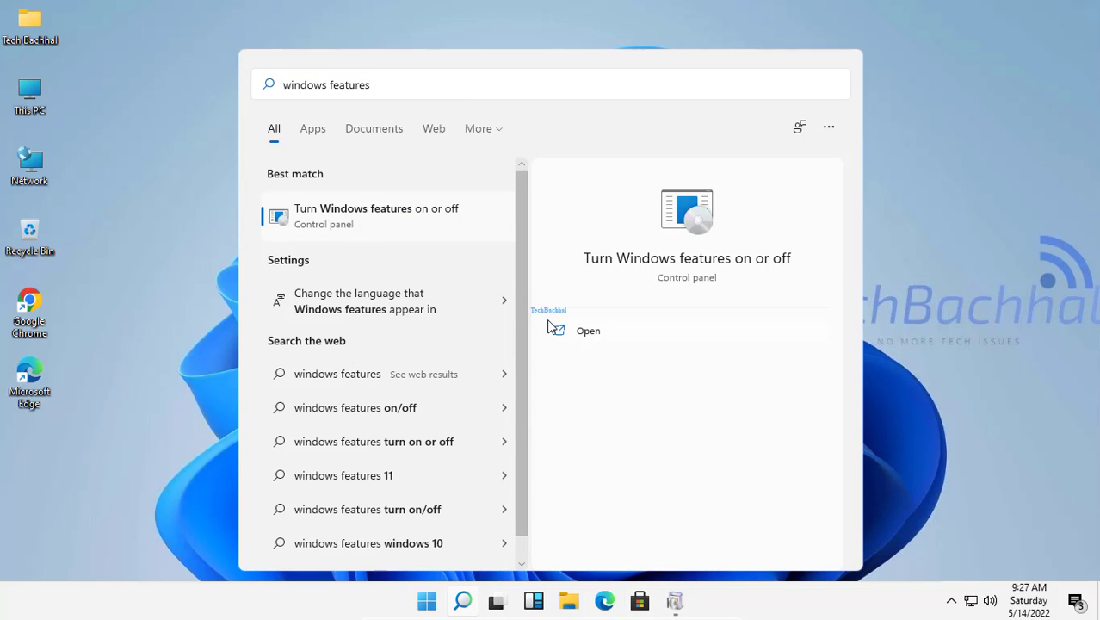
left_click(373, 217)
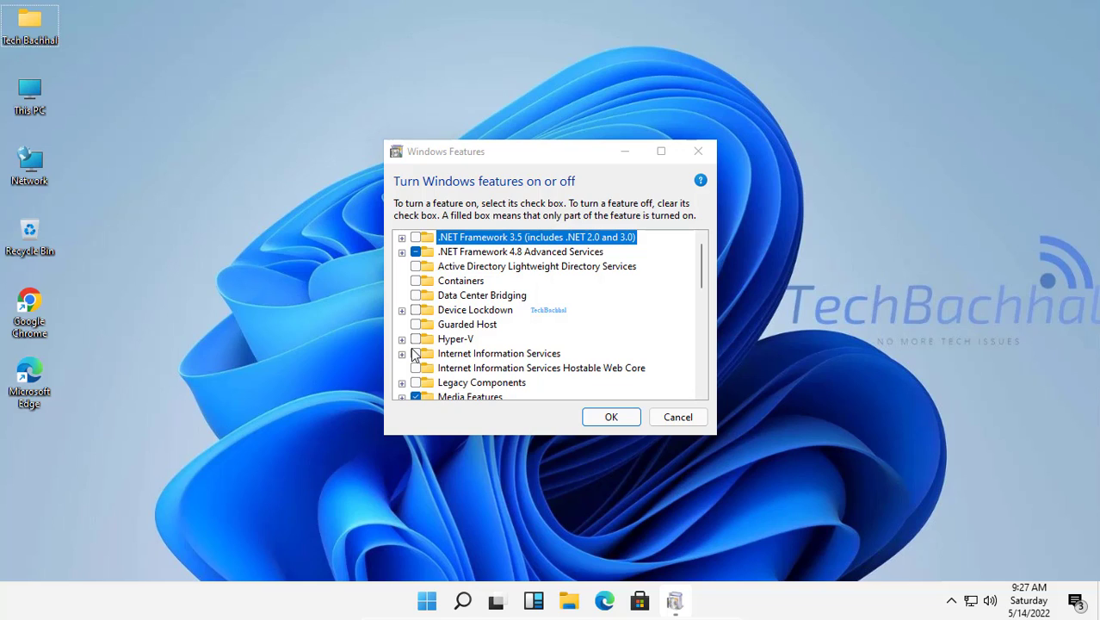
- Enable SMB 1.0/CIFS File Sharing Support with its Automatic Removal, Client and Server components, apply the change and restart the PC
left_click(702, 272)
left_click_drag(701, 267, 700, 327)
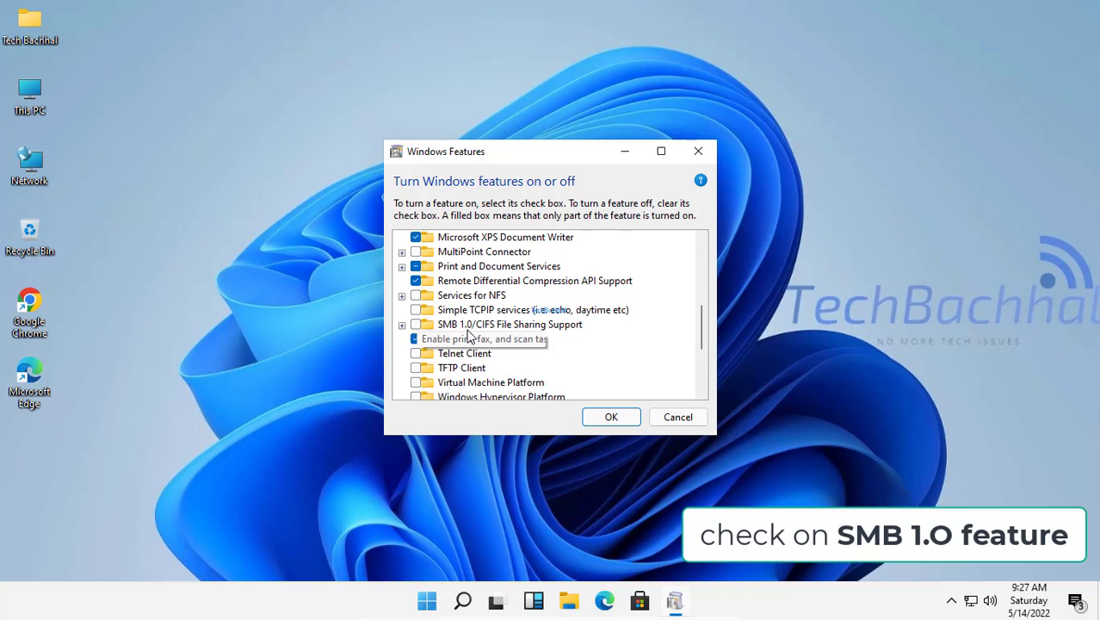
left_click(417, 325)
left_click(401, 325)
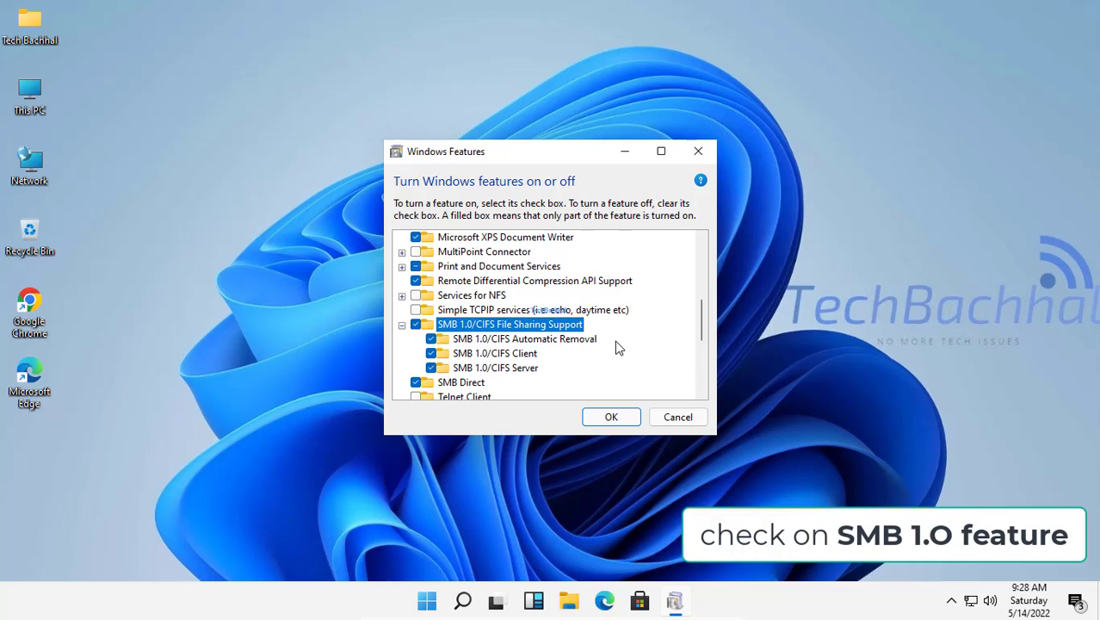
left_click(634, 417)
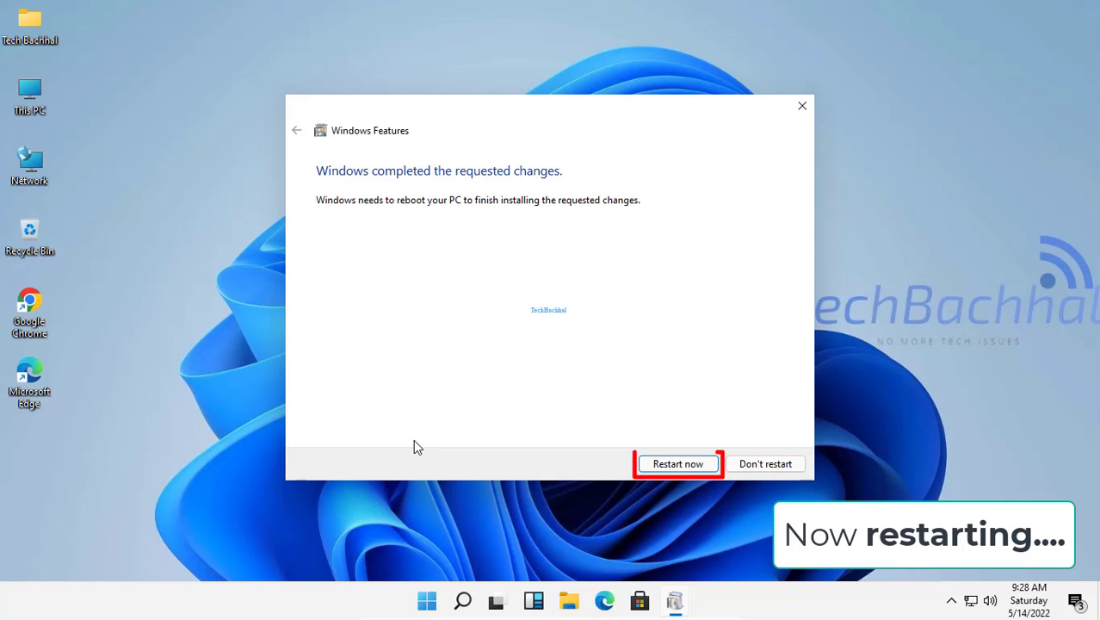
left_click(677, 464)
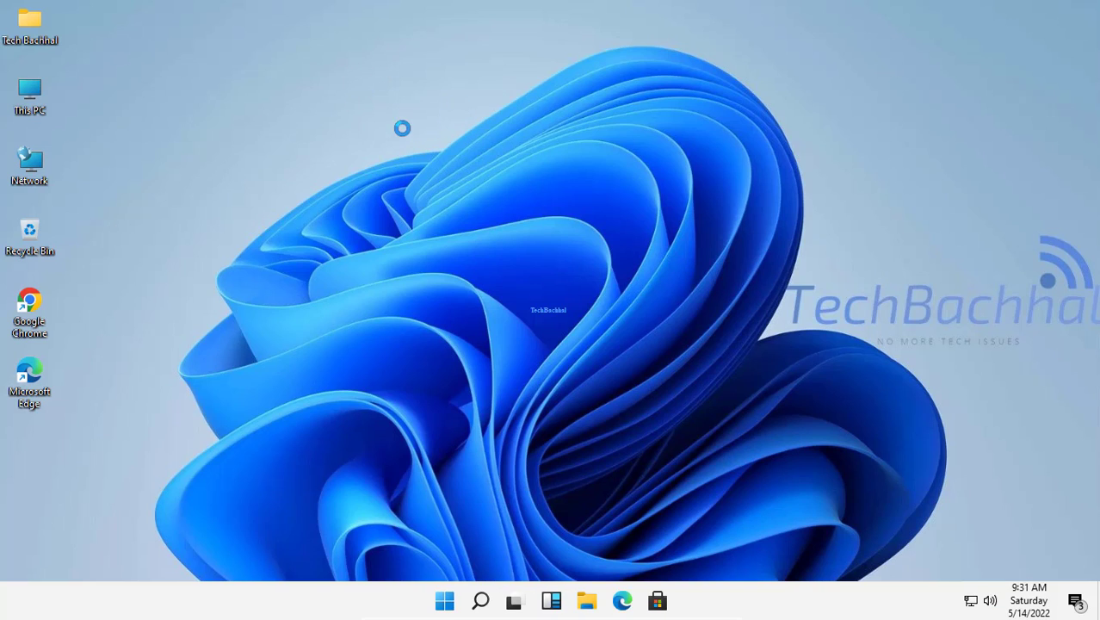
right_click(390, 171)
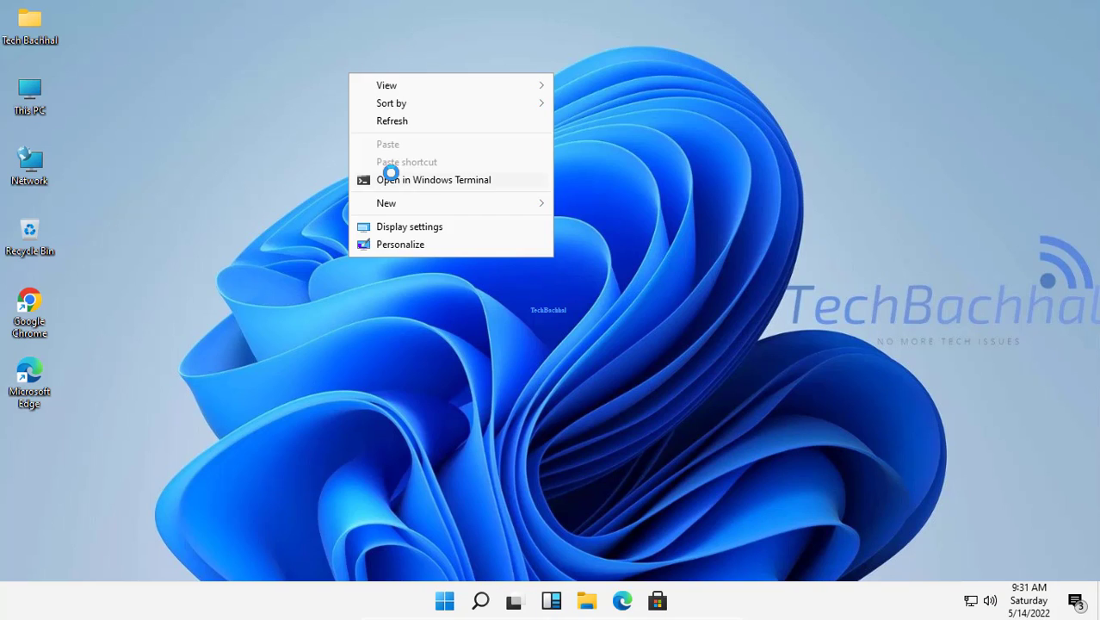
left_click(392, 121)
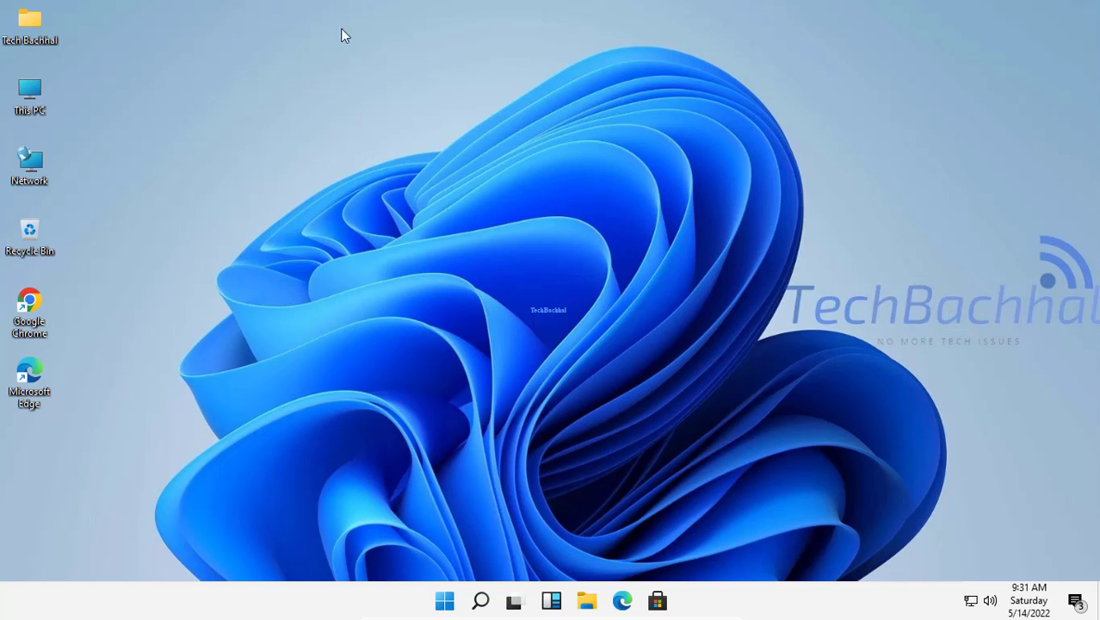
right_click(284, 140)
left_click(345, 182)
right_click(348, 183)
left_click(384, 228)
right_click(386, 225)
left_click(428, 278)
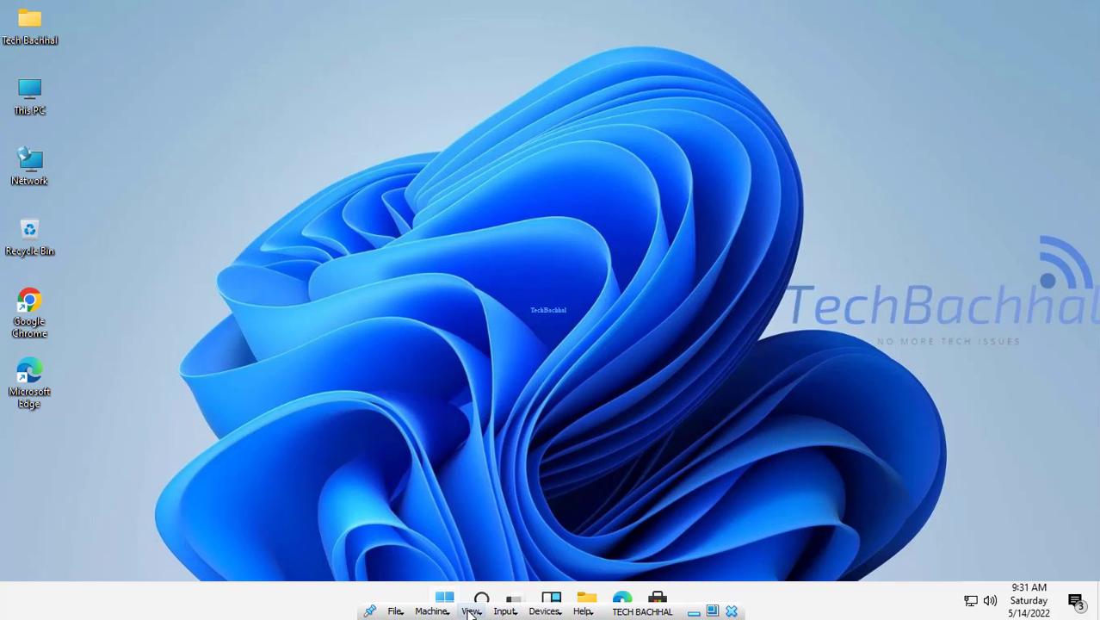
left_click(470, 615)
left_click(492, 483)
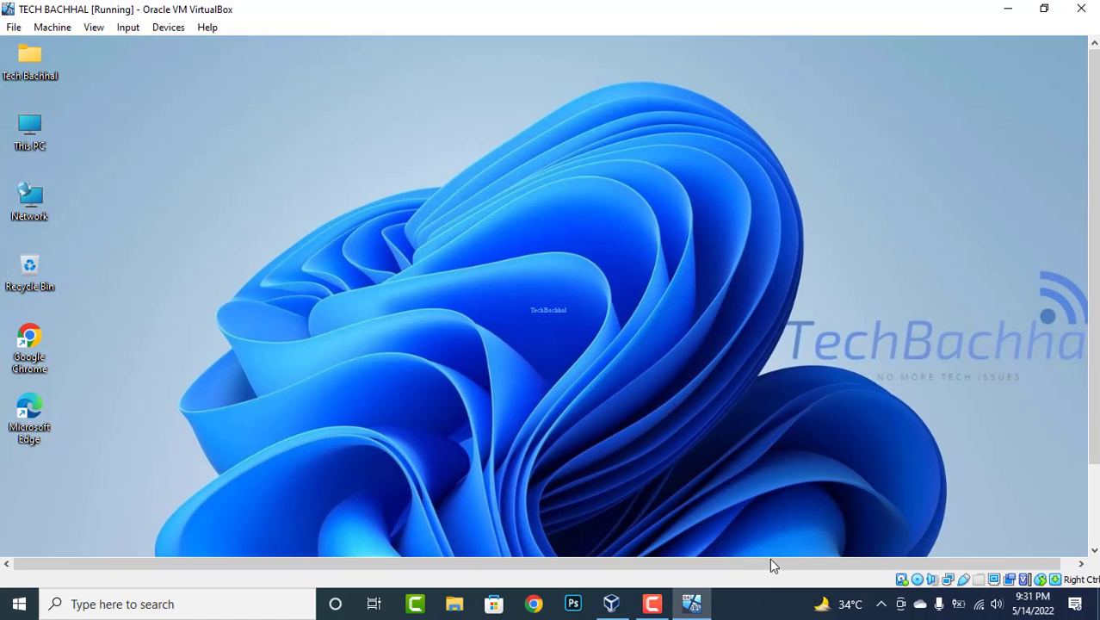
left_click(654, 604)
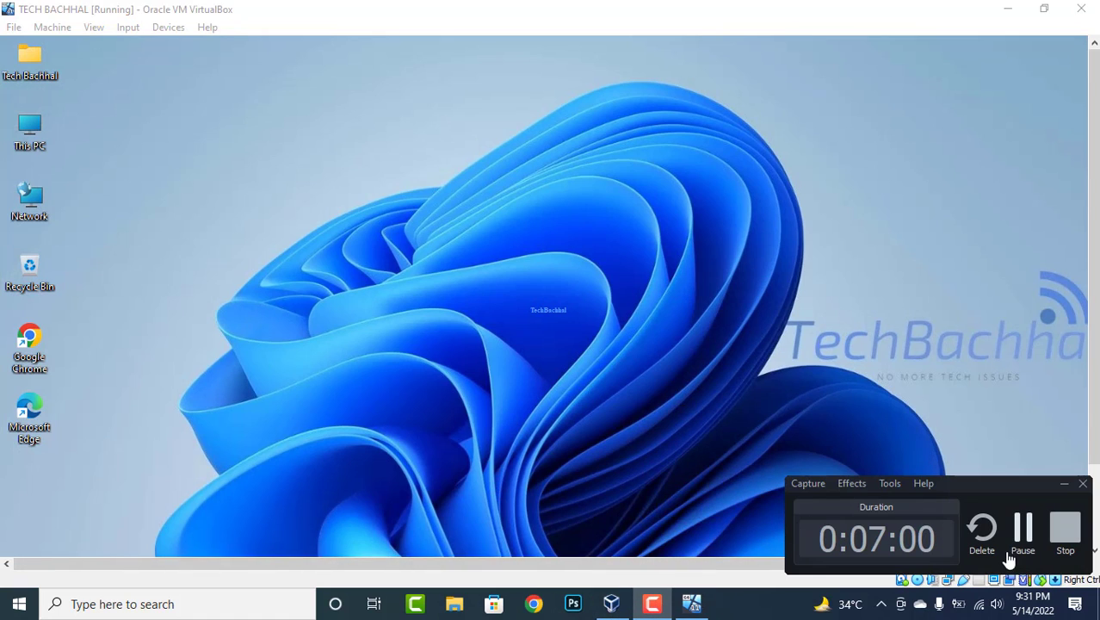
left_click(1066, 536)
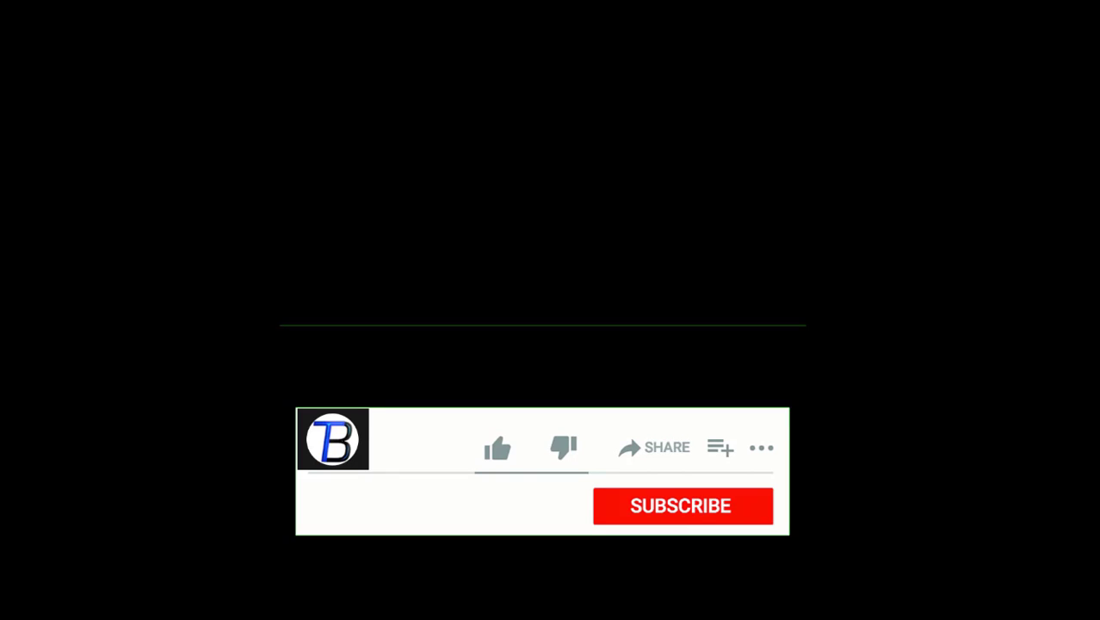